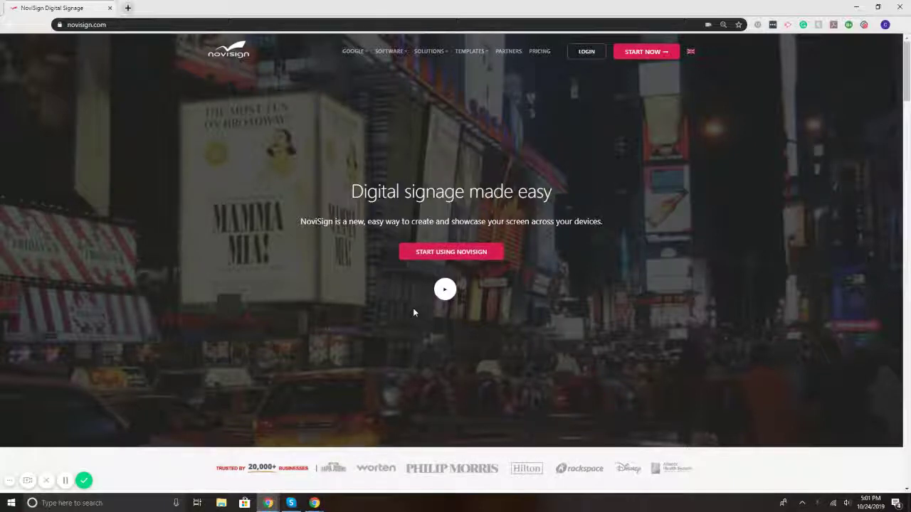
Step: Log in, dismiss the welcome message, open Education 8 16 x 9 and select its Announcements text
mouse_move(431, 52)
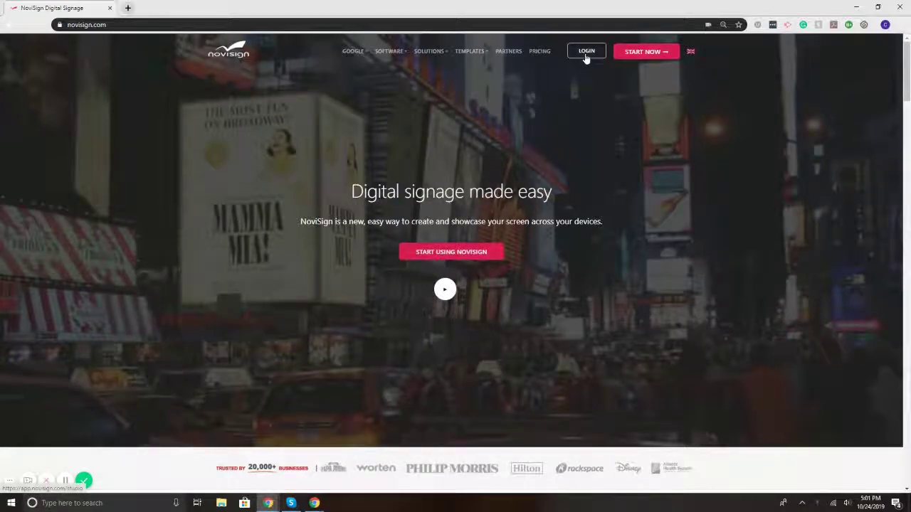
click(586, 54)
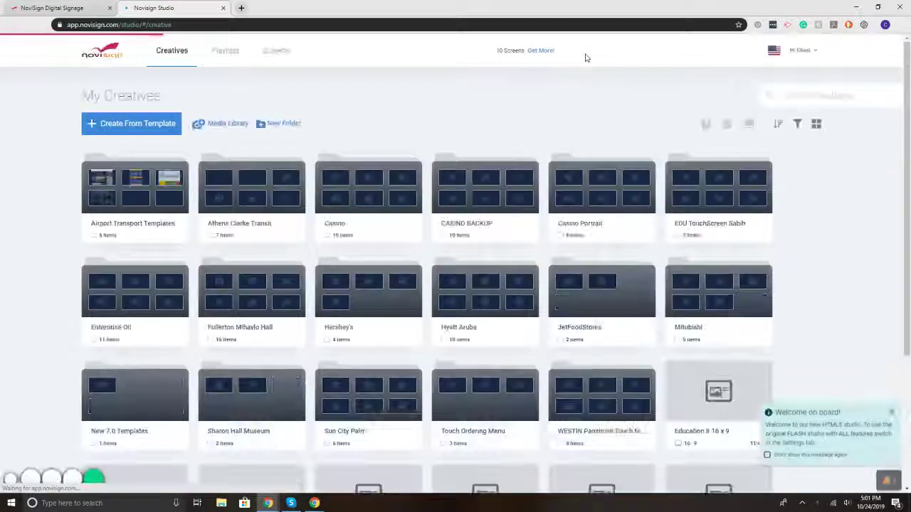
click(891, 414)
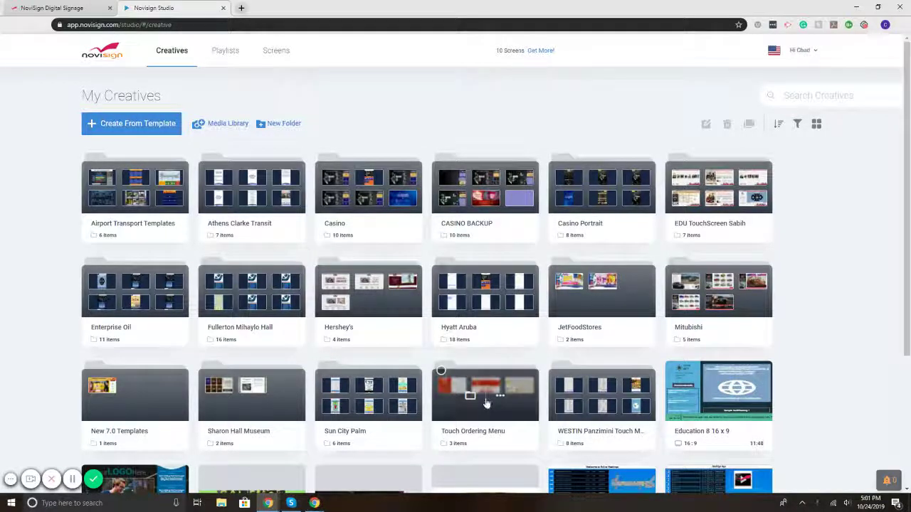
click(715, 394)
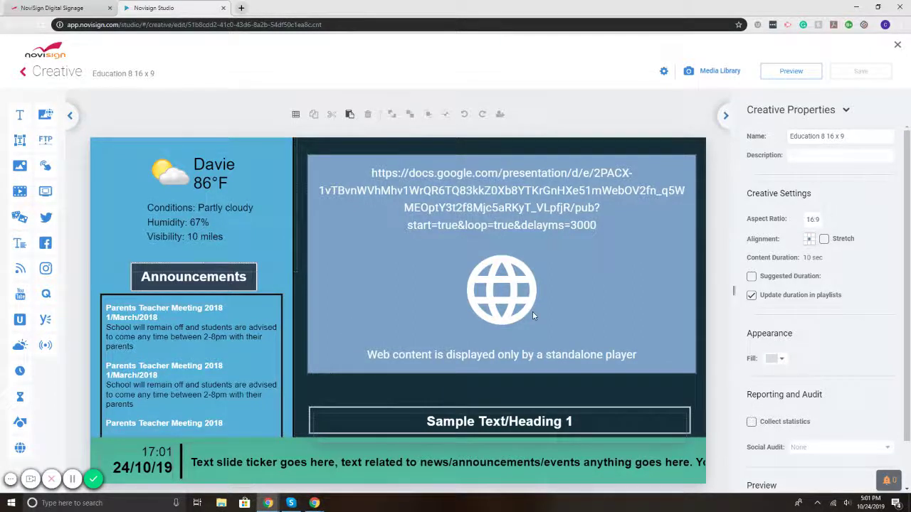
click(135, 344)
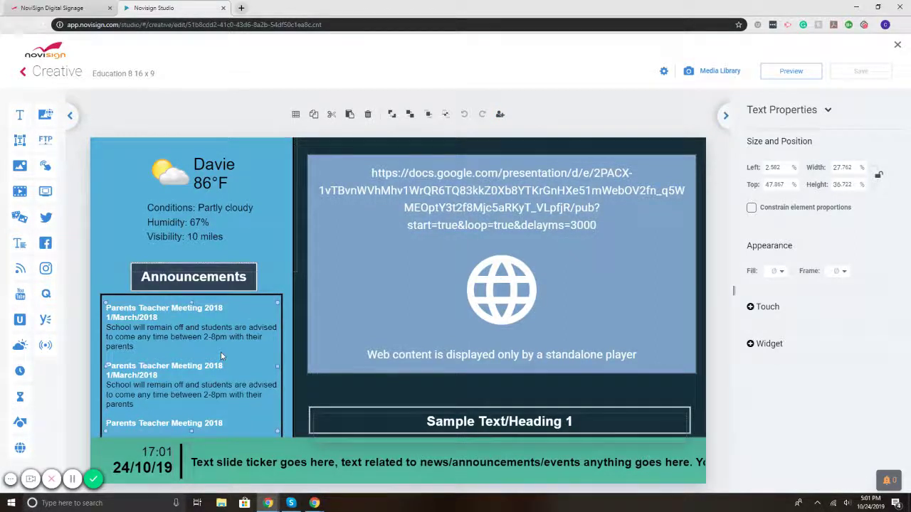
click(500, 115)
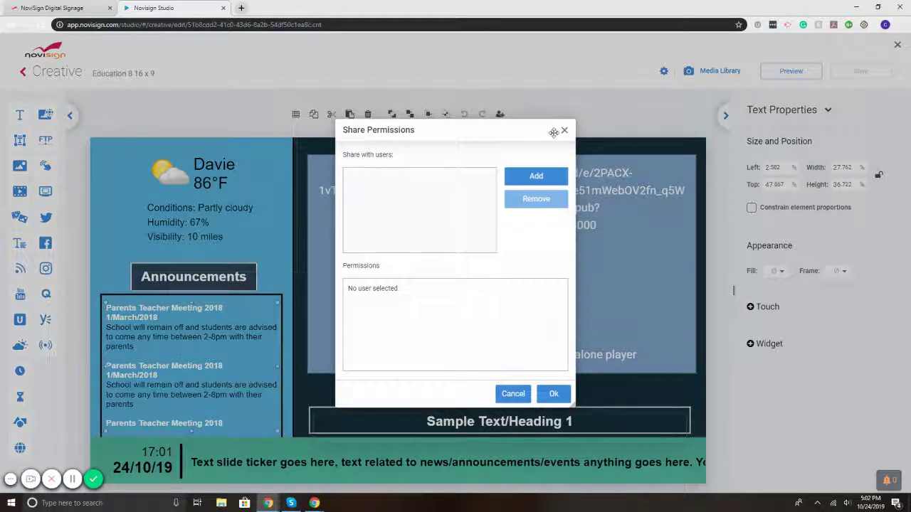
click(530, 178)
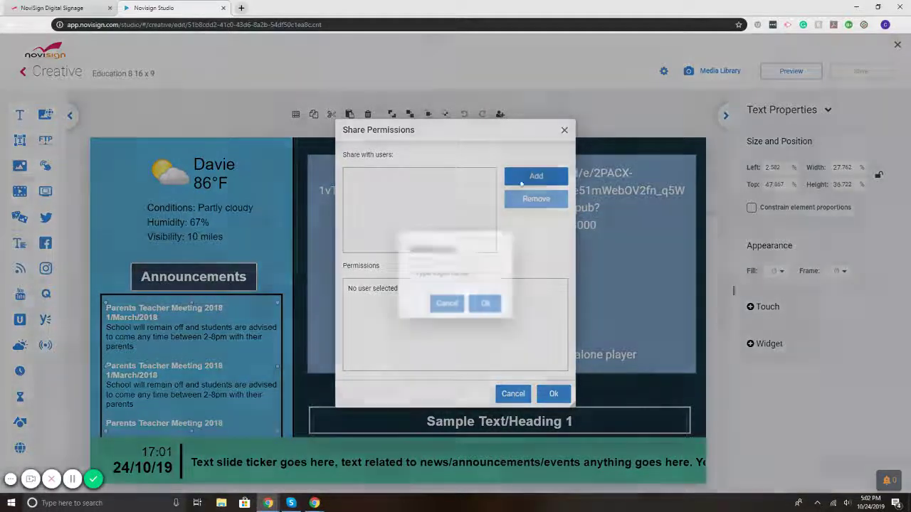
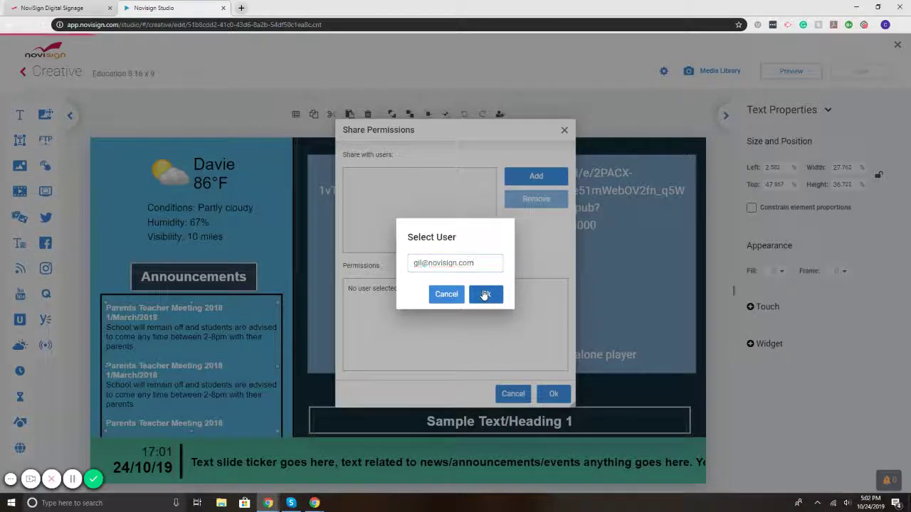
click(481, 294)
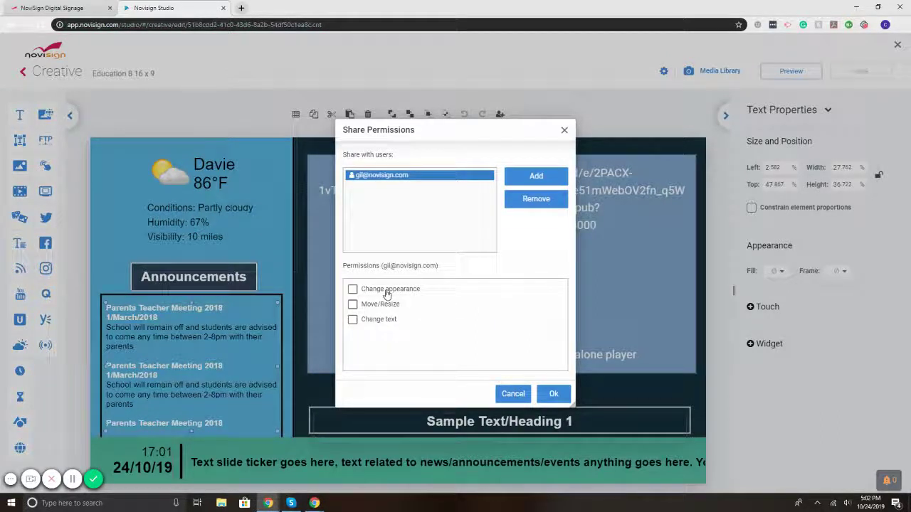
click(352, 289)
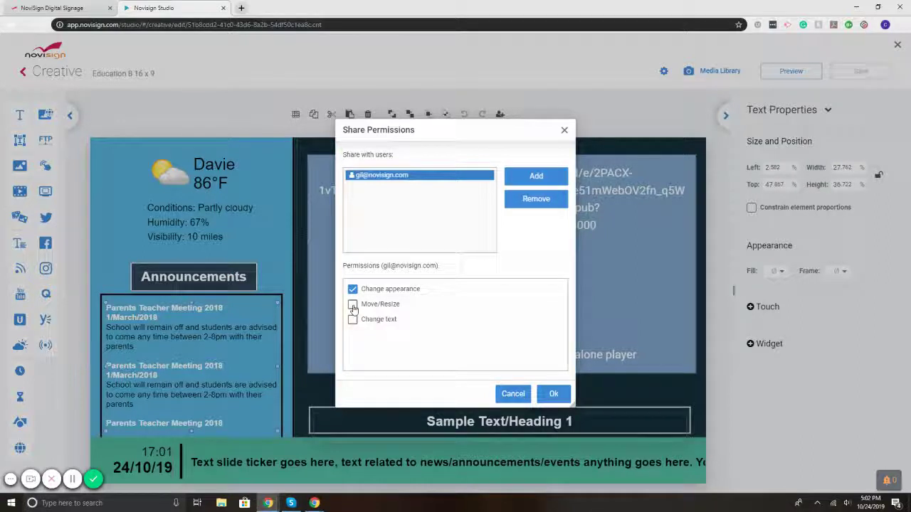
click(353, 305)
click(353, 304)
click(353, 320)
Step: Discard the sharing settings, open Menu P6 Driinks 16 x 9 from My Creatives, and select its Juices text
click(512, 393)
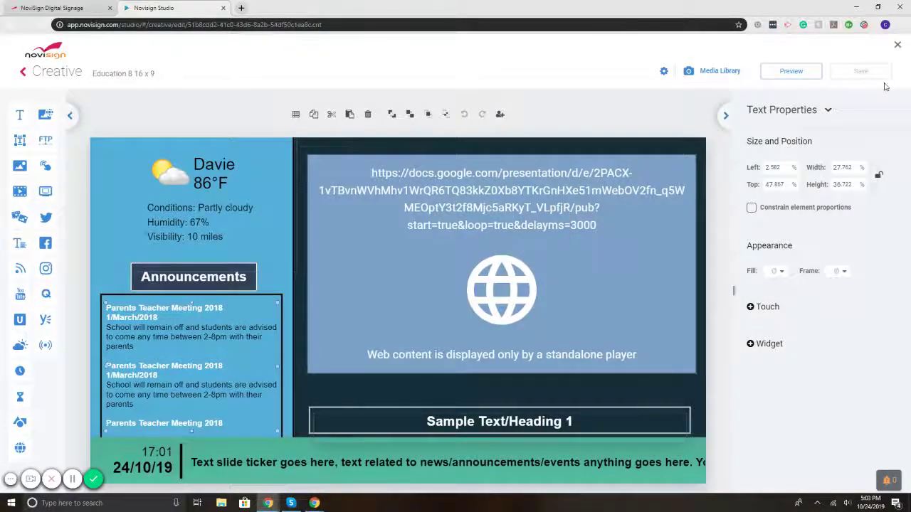
click(897, 47)
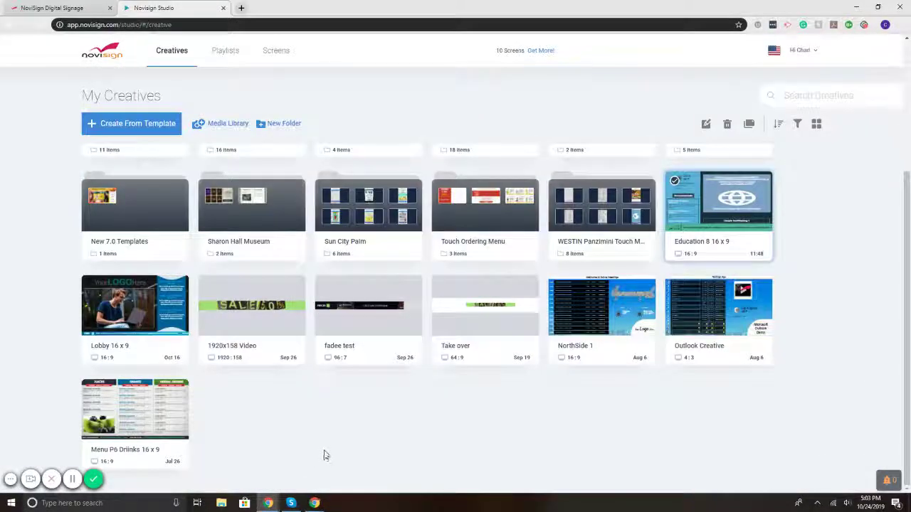
mouse_move(143, 424)
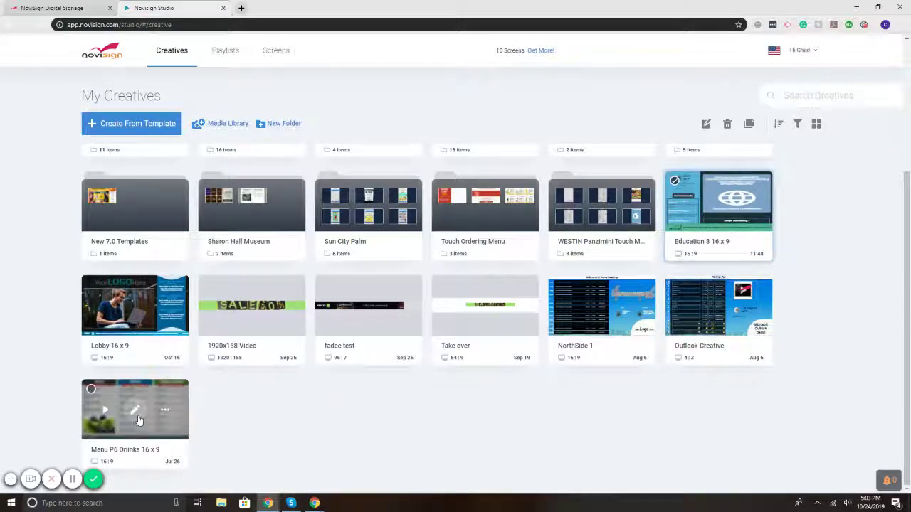
click(139, 419)
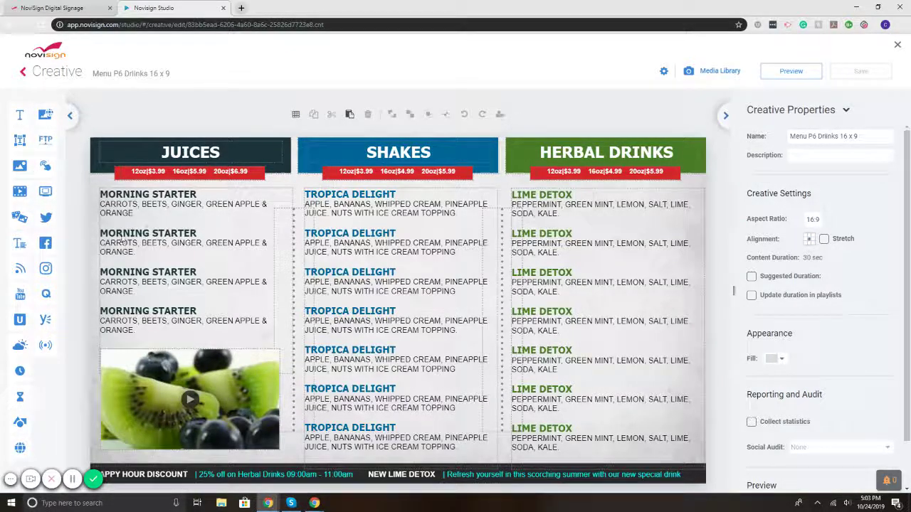
click(146, 229)
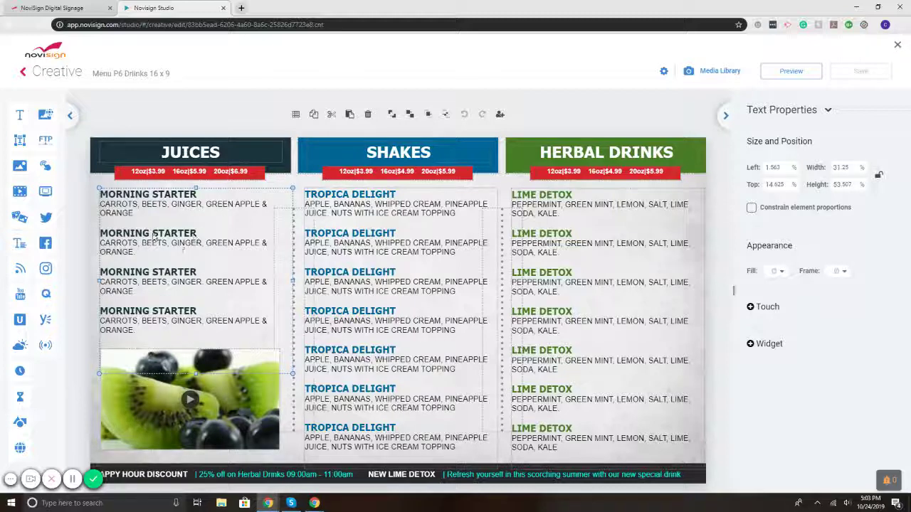
Step: Add the sub-user to the juices text with Change text only, cancel, then select the fruit video
click(500, 114)
click(545, 177)
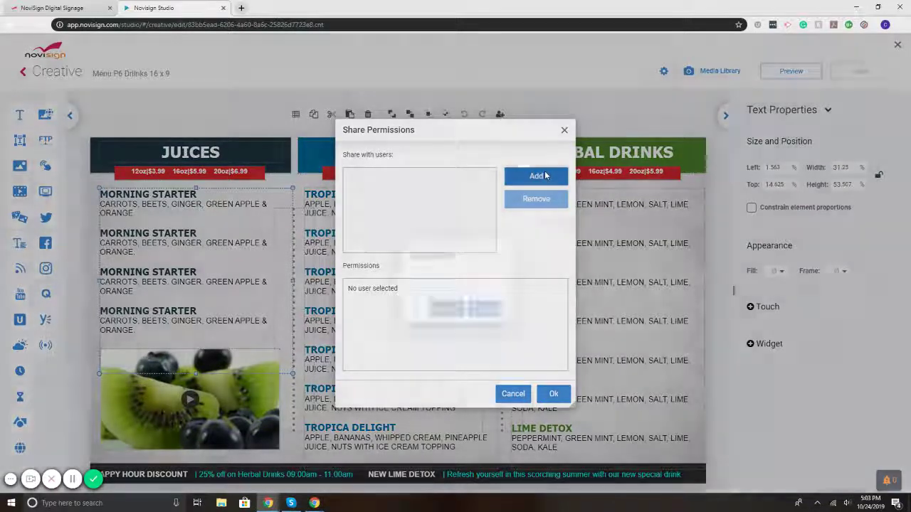
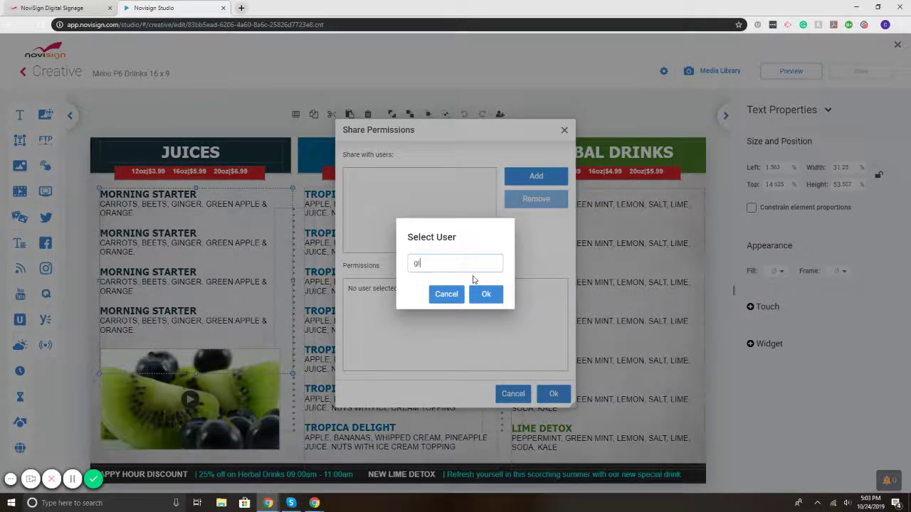
click(485, 294)
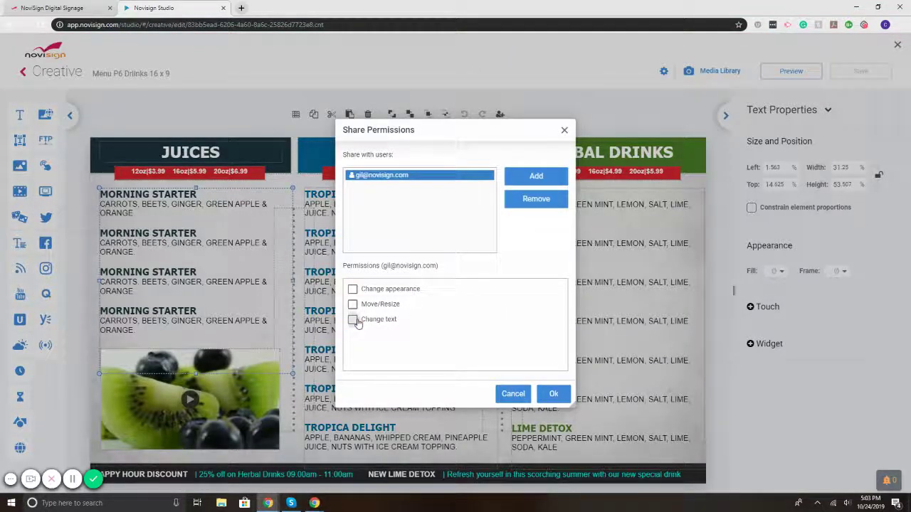
click(352, 320)
click(353, 305)
click(352, 305)
click(512, 393)
click(252, 424)
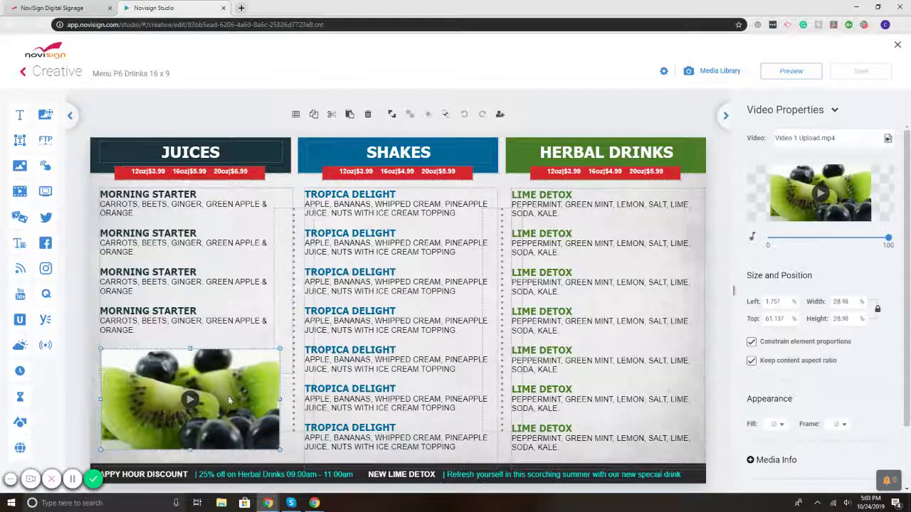
Step: Add the sub-user to the video's share permissions, cancel without applying, and close the editor
click(499, 114)
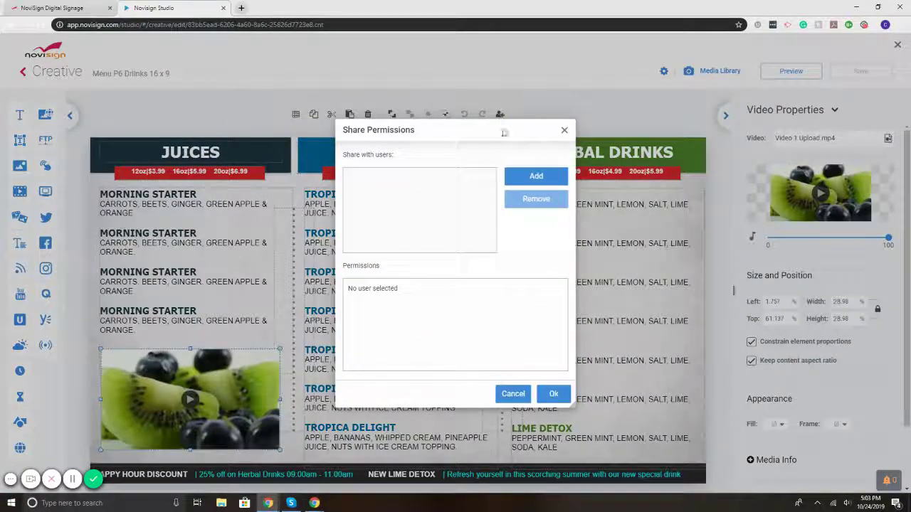
click(536, 177)
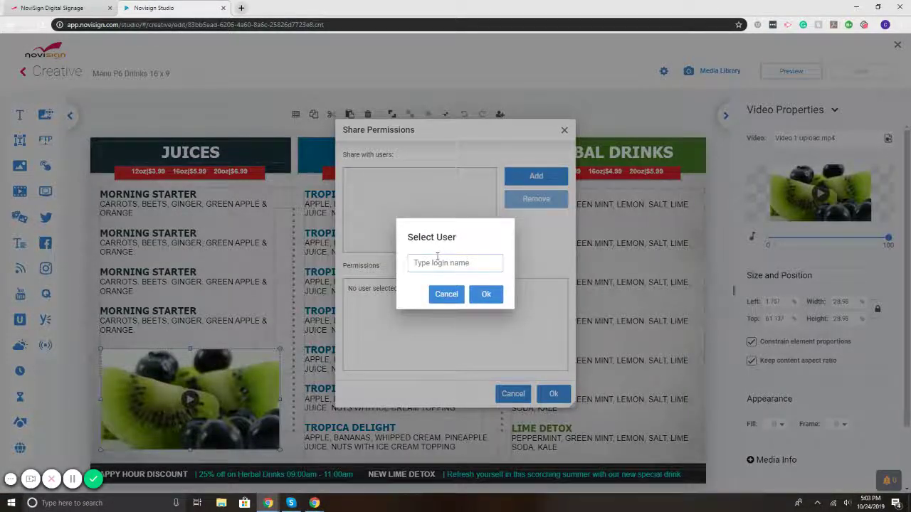
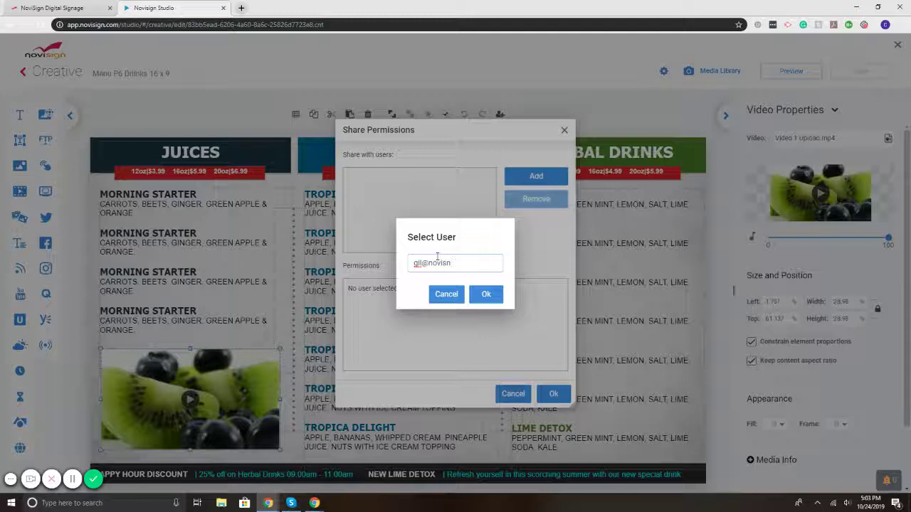
click(484, 296)
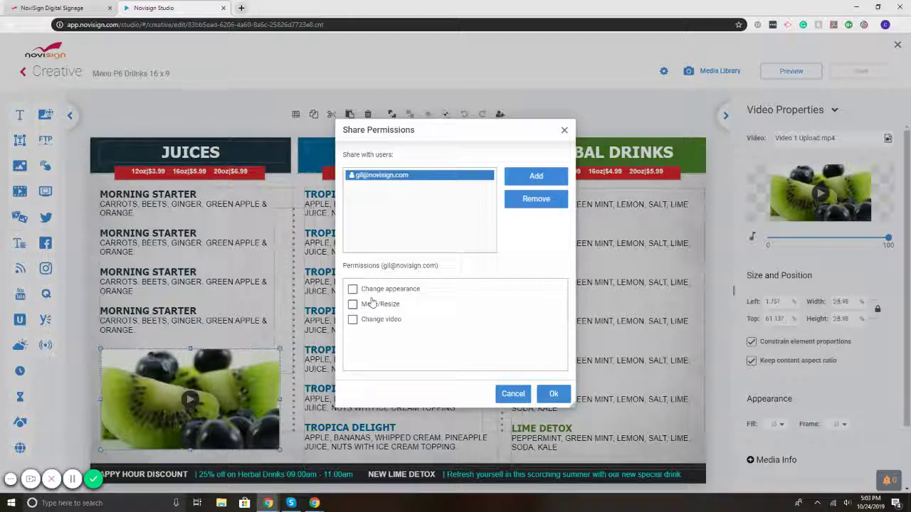
click(510, 397)
click(898, 44)
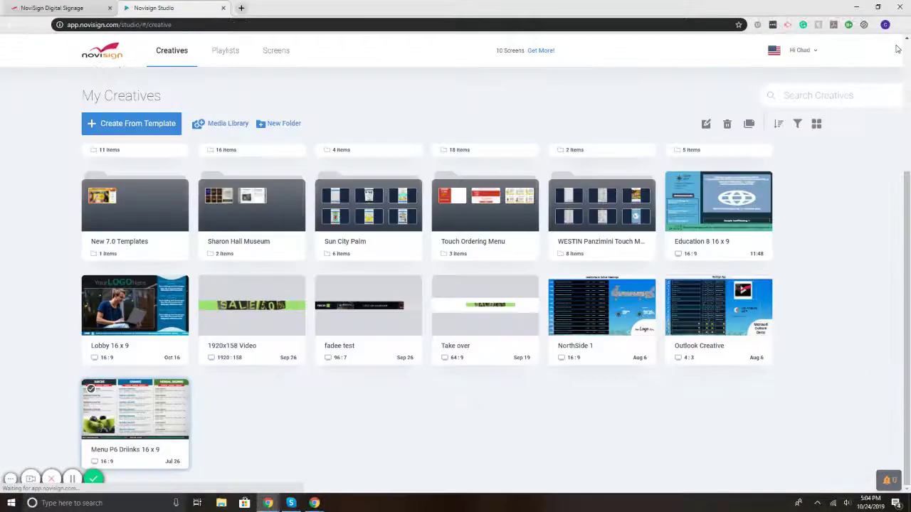
Step: Navigate the browser to the samstore partner studio using the 'sam' address suggestion
click(178, 26)
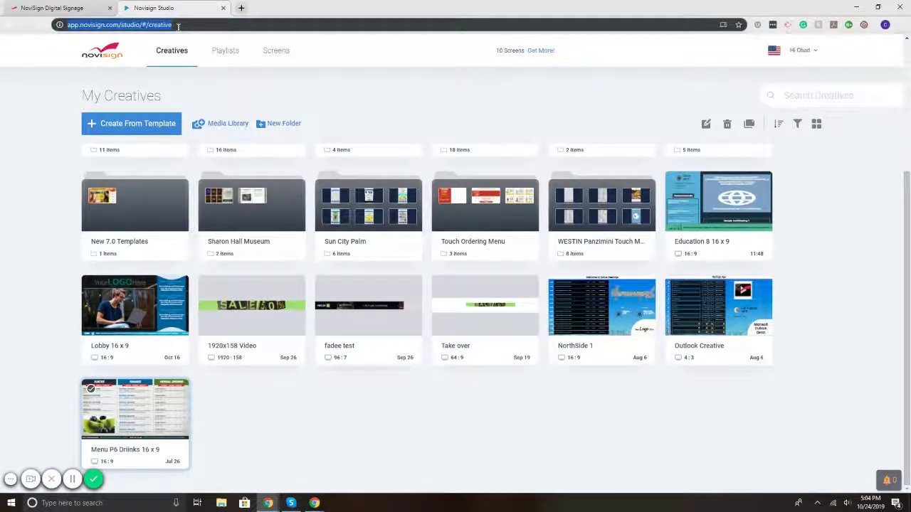
text(sam)
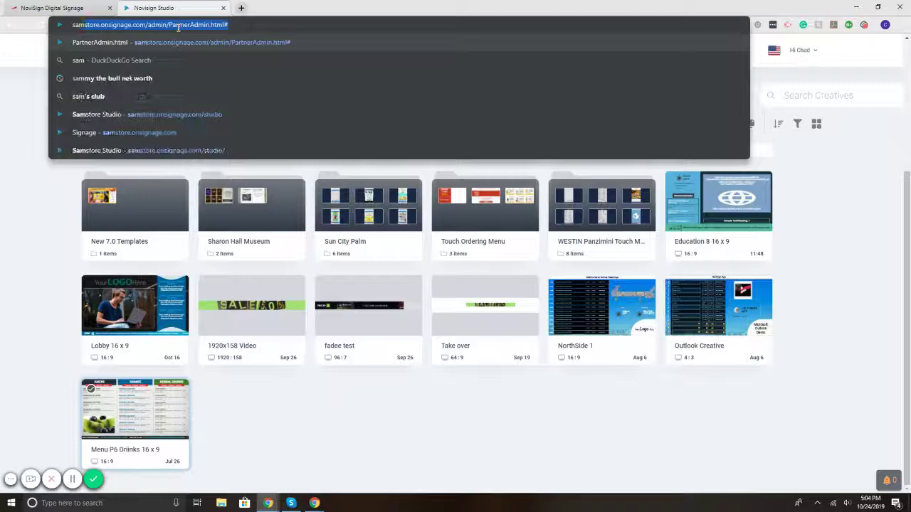
key(Down)
key(Down)
key(Down)
key(Down)
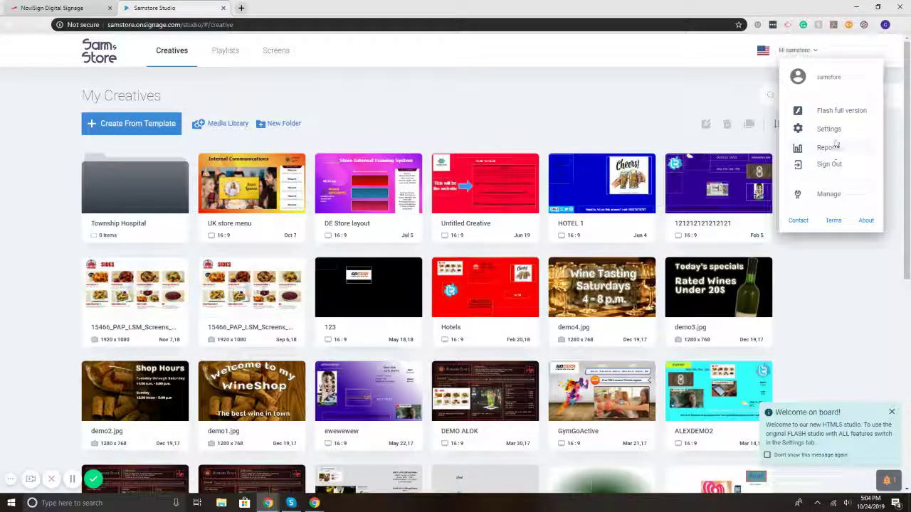
Step: Open the management console and sign in with the store administrator's login name and password
click(828, 196)
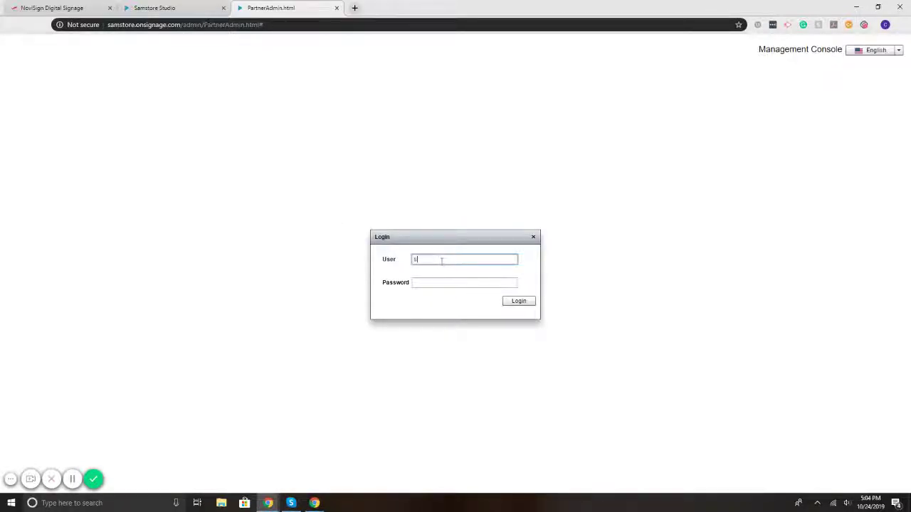
text(amstore)
key(Tab)
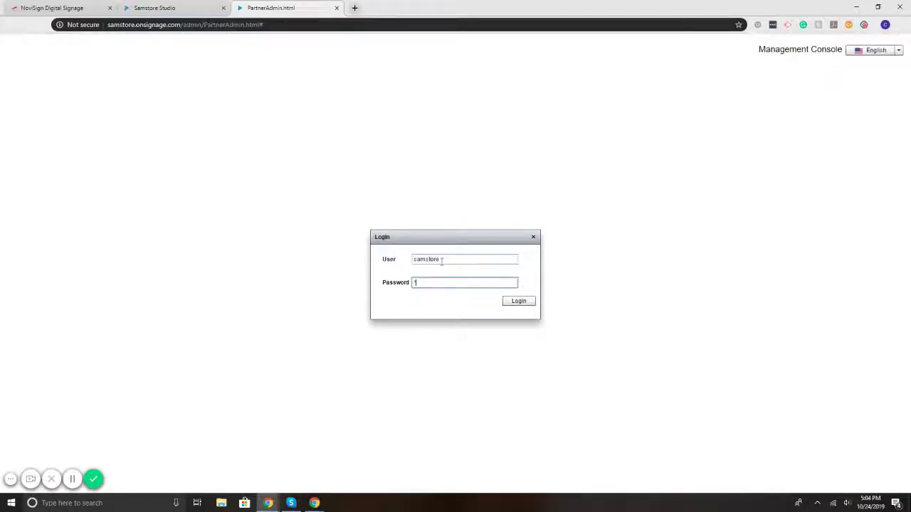
text(******)
click(519, 301)
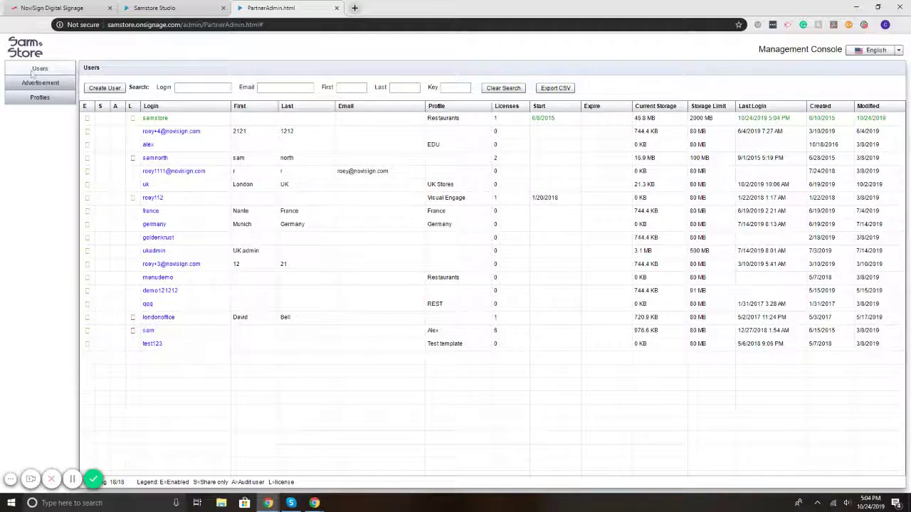
Step: Choose Create User on the Users page listing 18 accounts
click(105, 87)
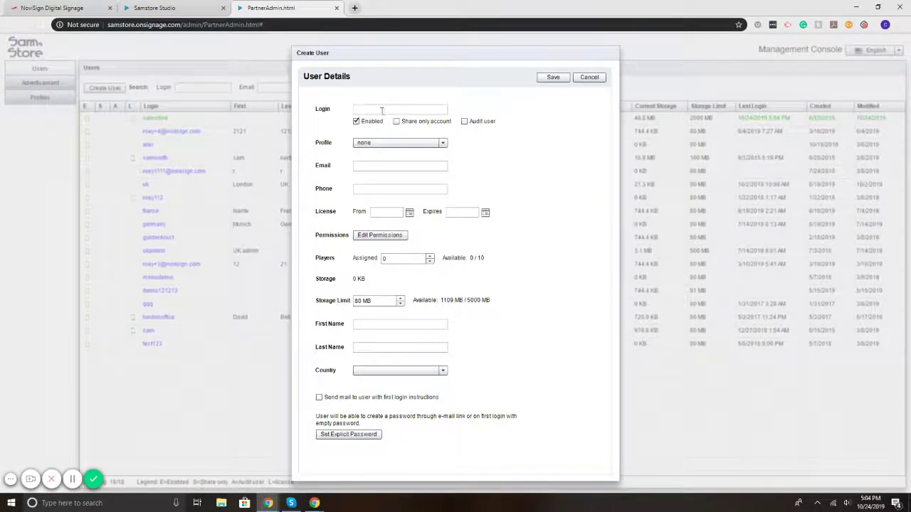
Step: Go through the Login, Email, Phone, licence date, permissions, players and storage fields of the new user
click(382, 111)
click(370, 168)
click(362, 189)
click(385, 213)
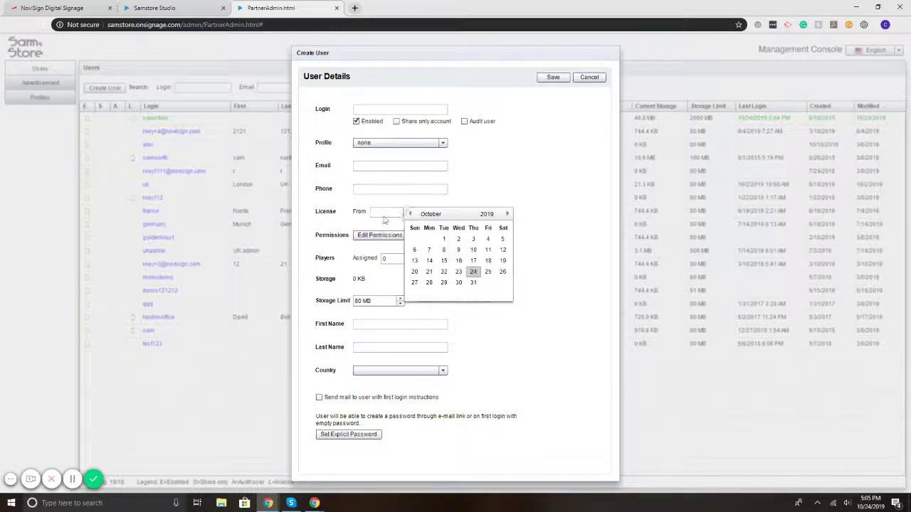
click(377, 236)
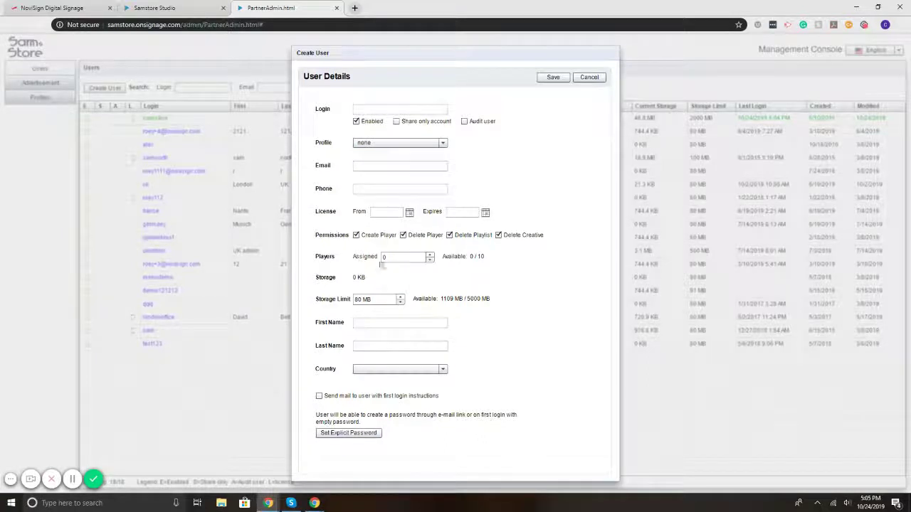
click(409, 260)
click(367, 300)
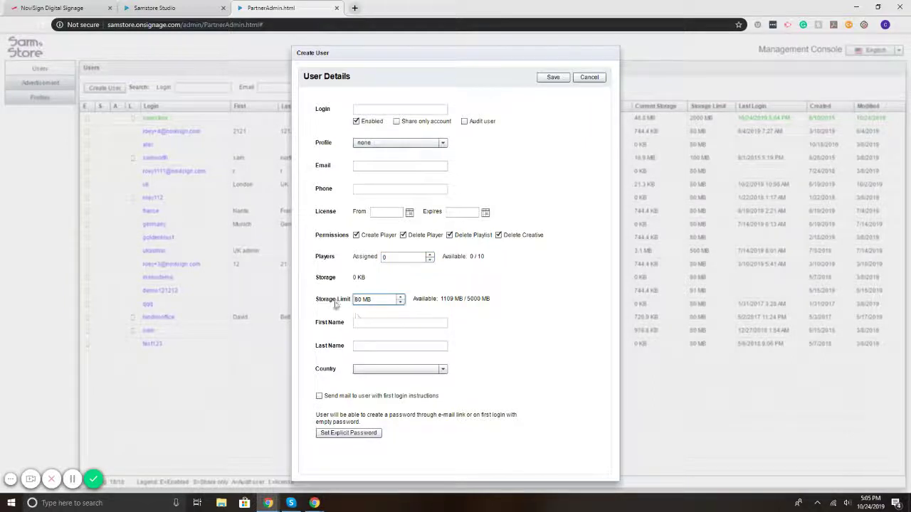
click(371, 324)
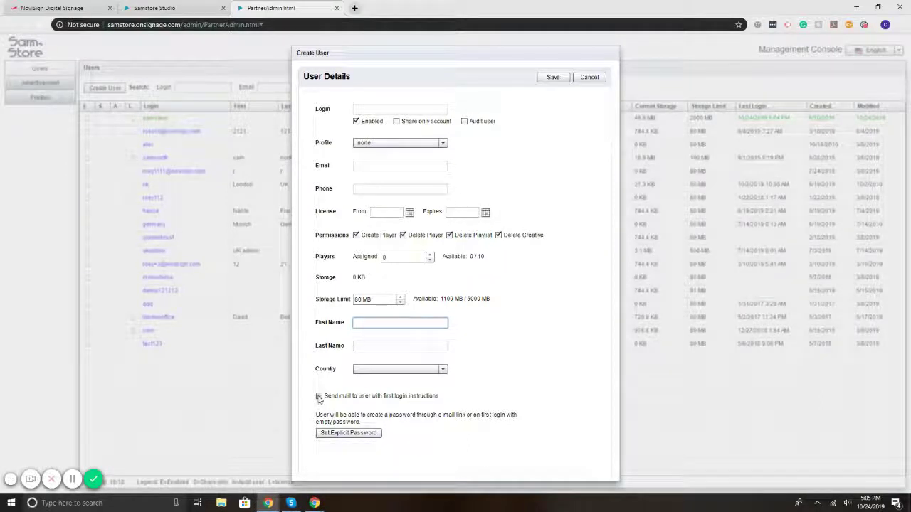
Step: Toggle Enabled off and back on, tick Audit user, and visit the Audit Email fields
click(357, 121)
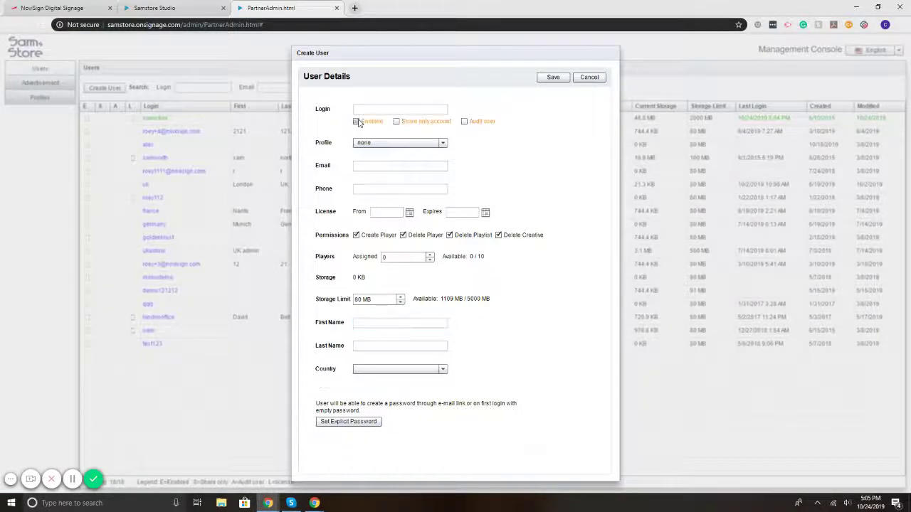
click(356, 121)
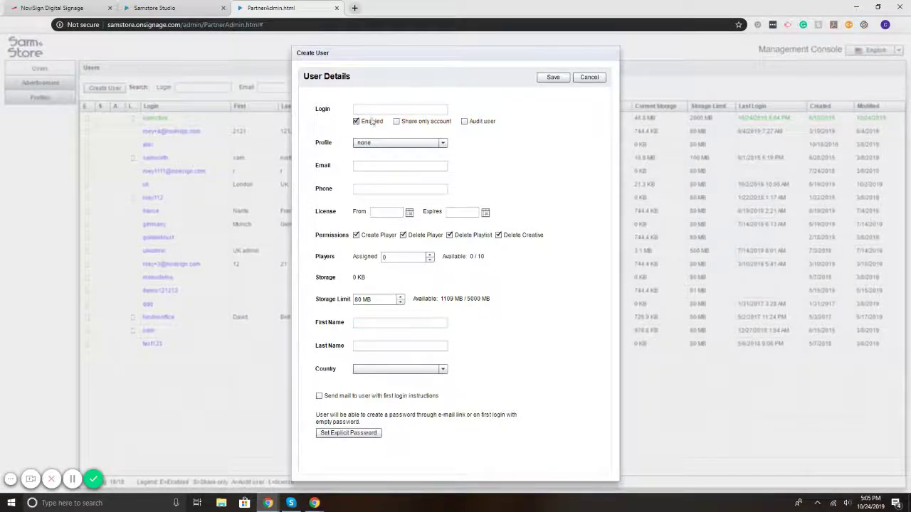
click(464, 122)
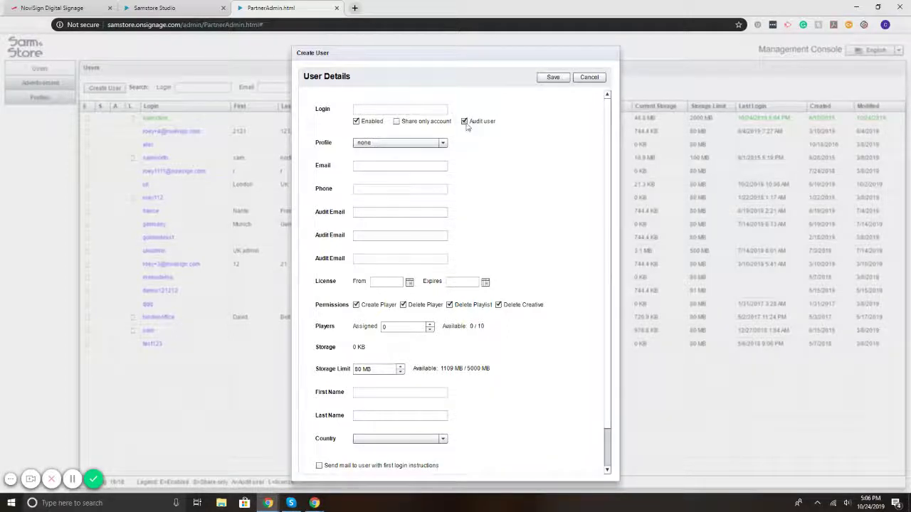
mouse_move(466, 126)
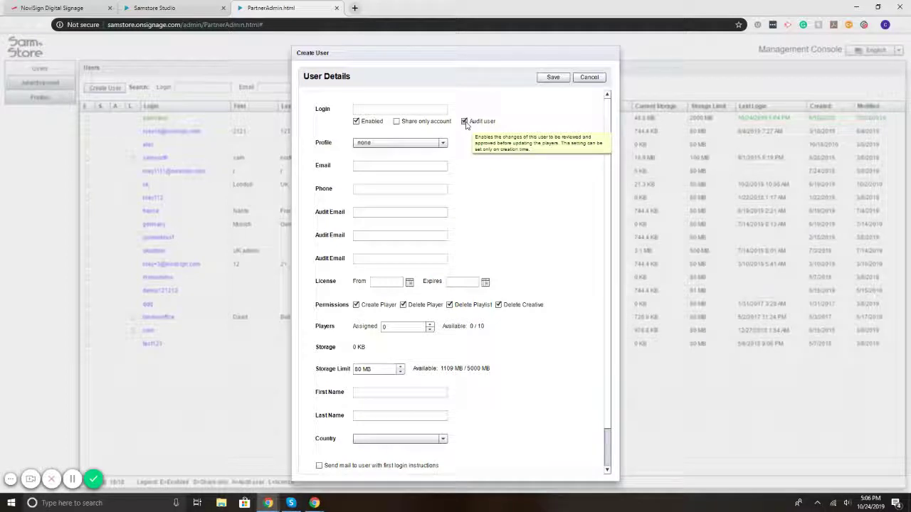
click(406, 212)
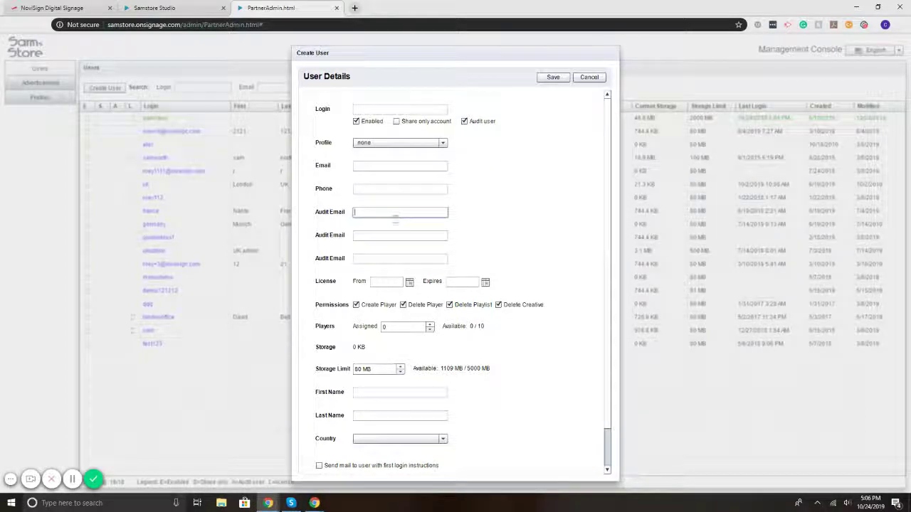
click(383, 237)
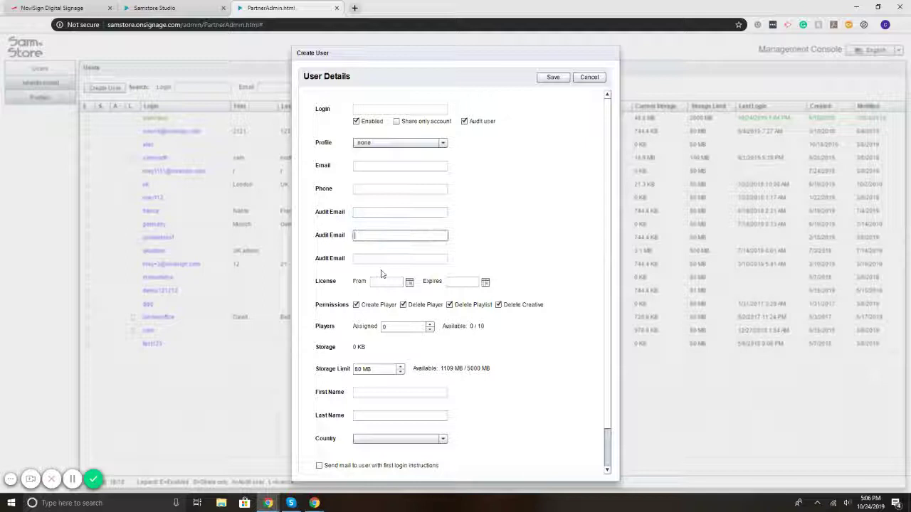
click(389, 210)
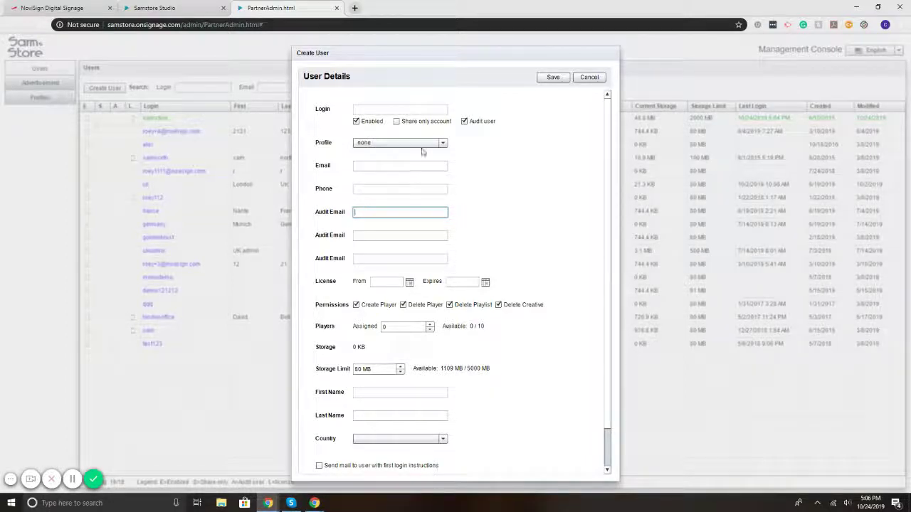
Step: Cancel the new user, enter an existing sub-user's HTML Studio with the admin password, then exit it
click(590, 77)
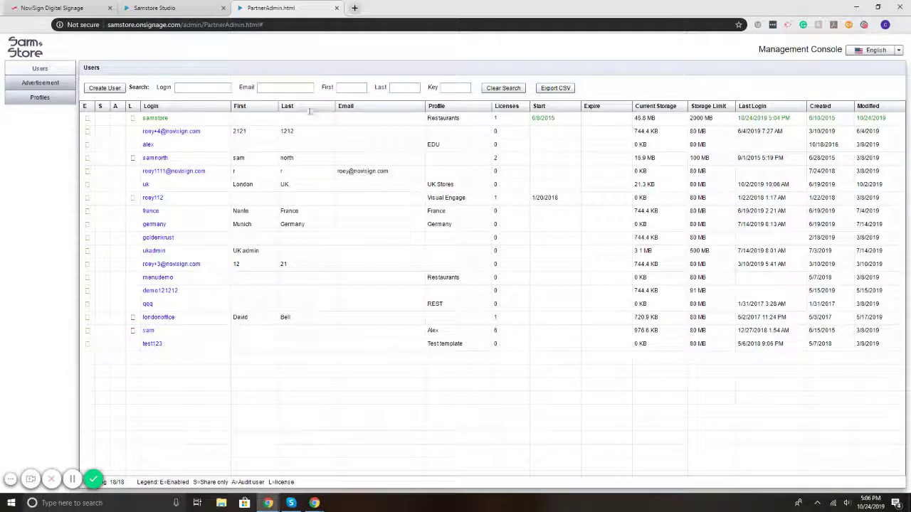
click(169, 242)
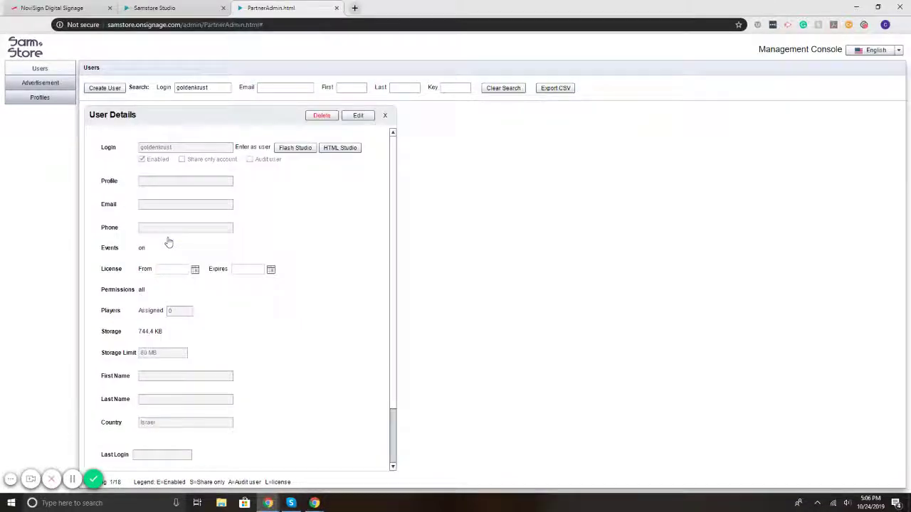
click(348, 149)
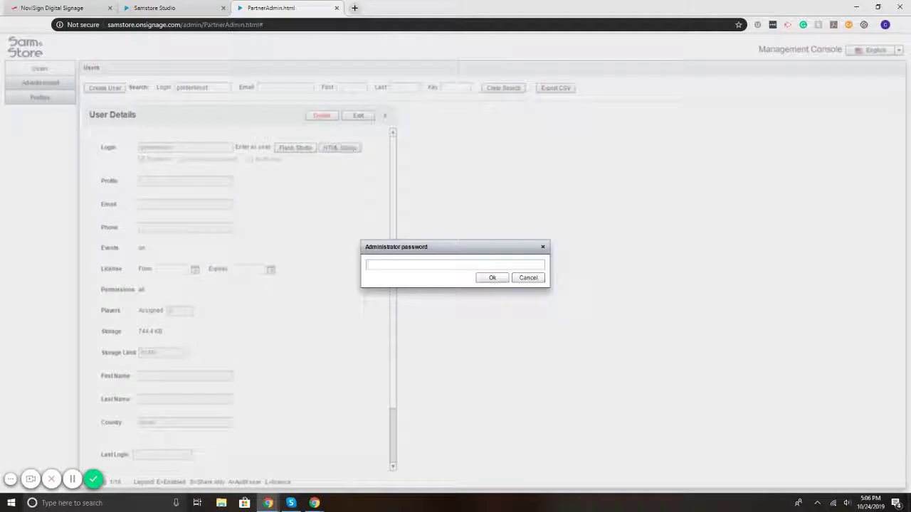
text(******)
click(489, 277)
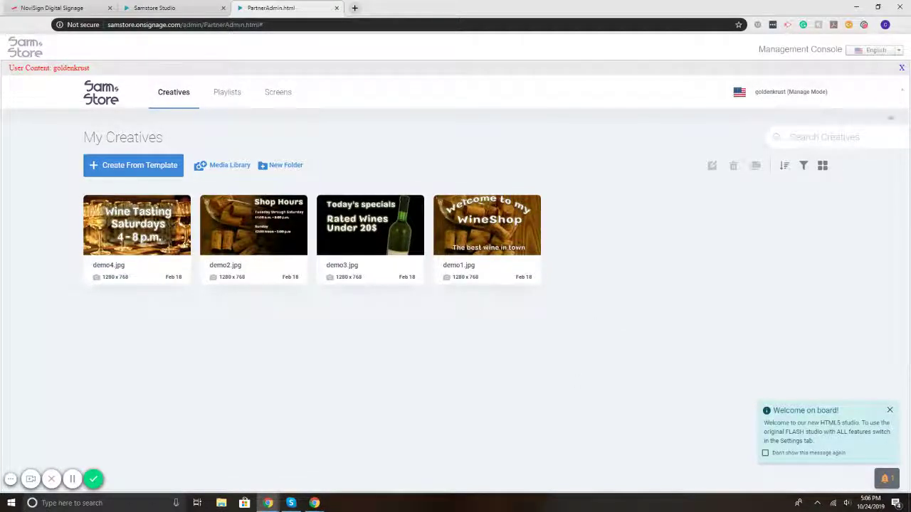
click(901, 68)
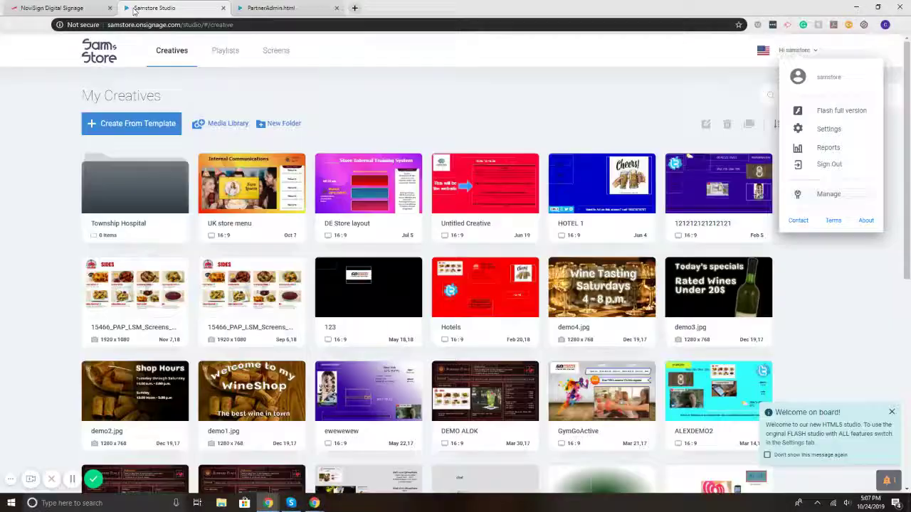
Step: Open the UK store menu creative and check its slideshow's sharing permissions, leaving it unshared
click(135, 8)
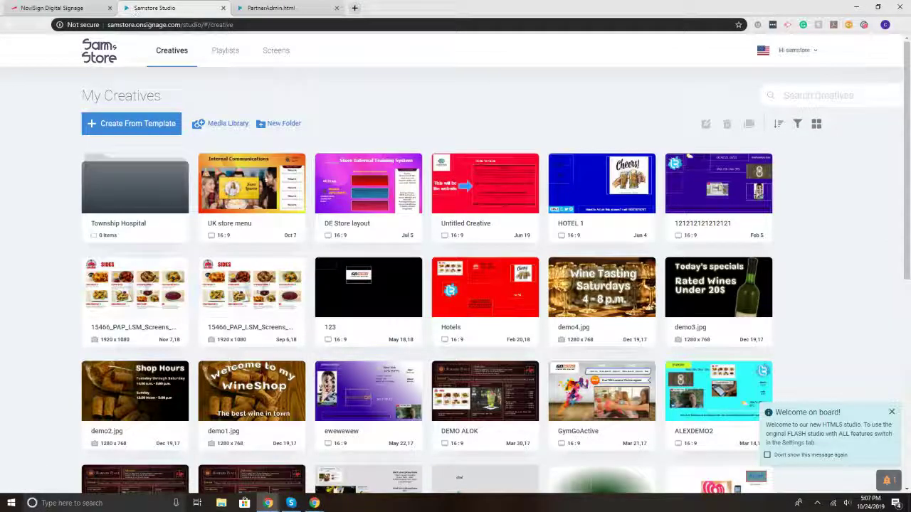
click(254, 189)
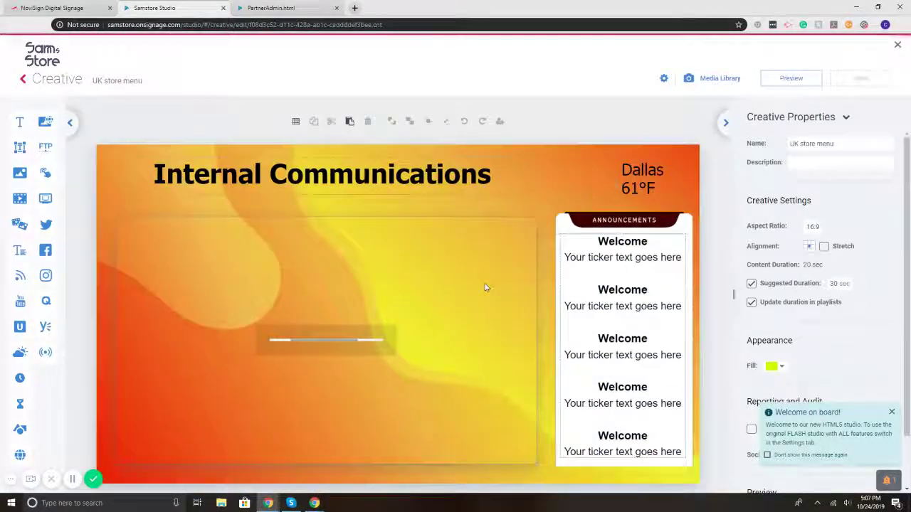
click(500, 121)
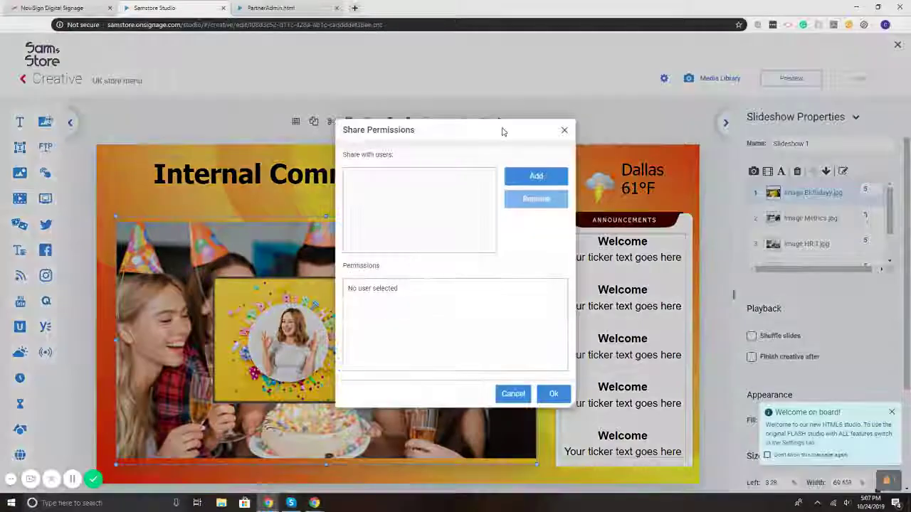
click(537, 178)
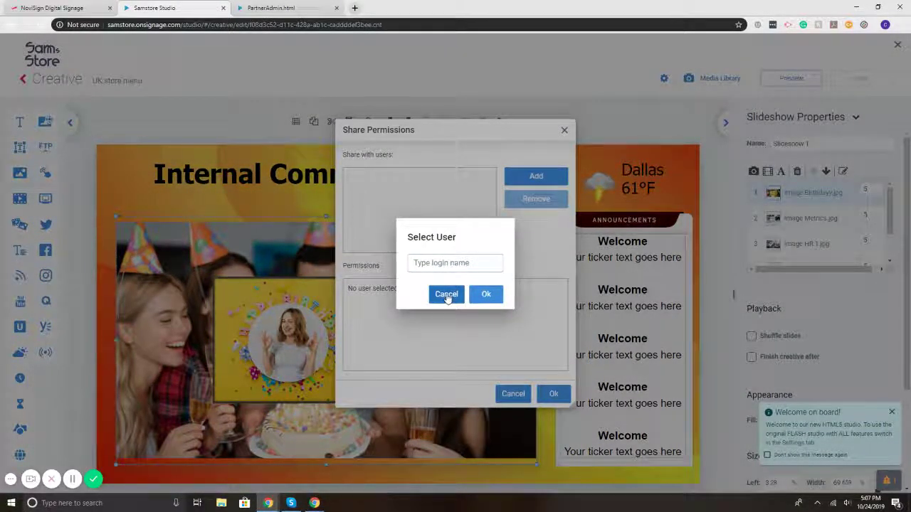
click(447, 295)
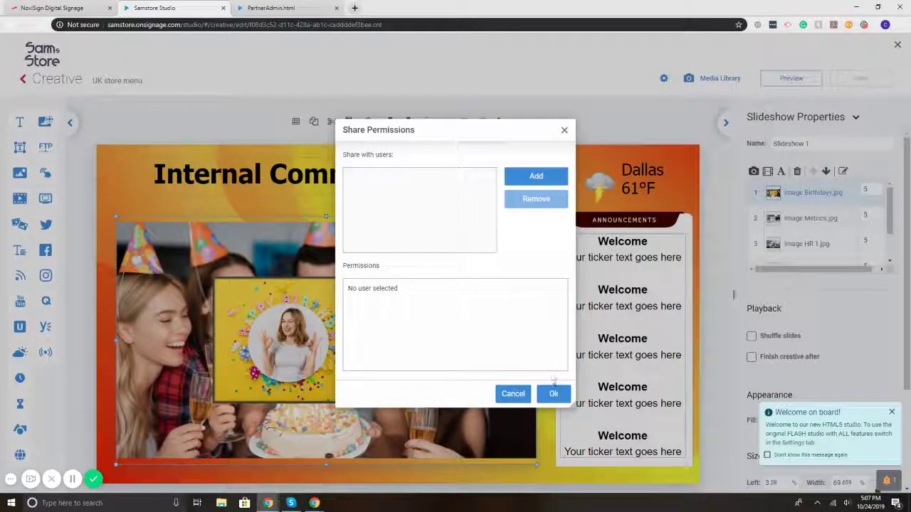
click(511, 393)
Step: Close the creative editor and return to the management console's full Users list
click(898, 45)
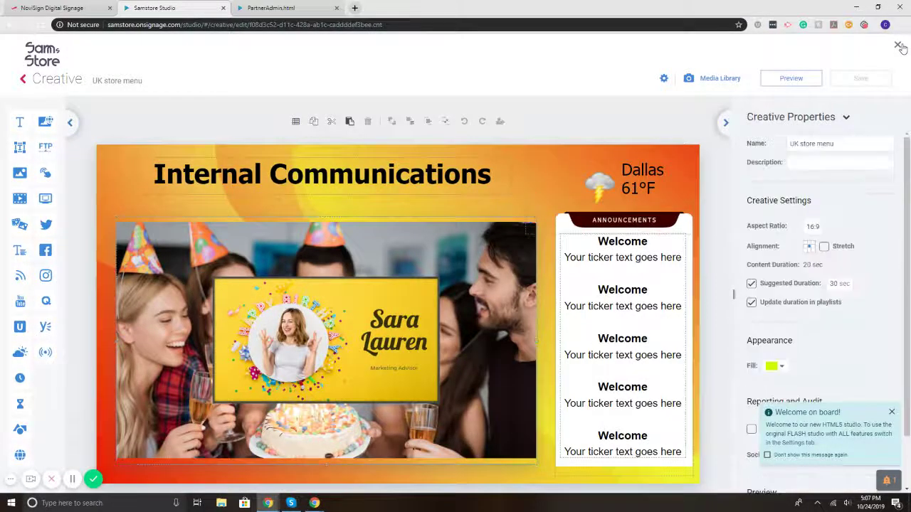
click(293, 8)
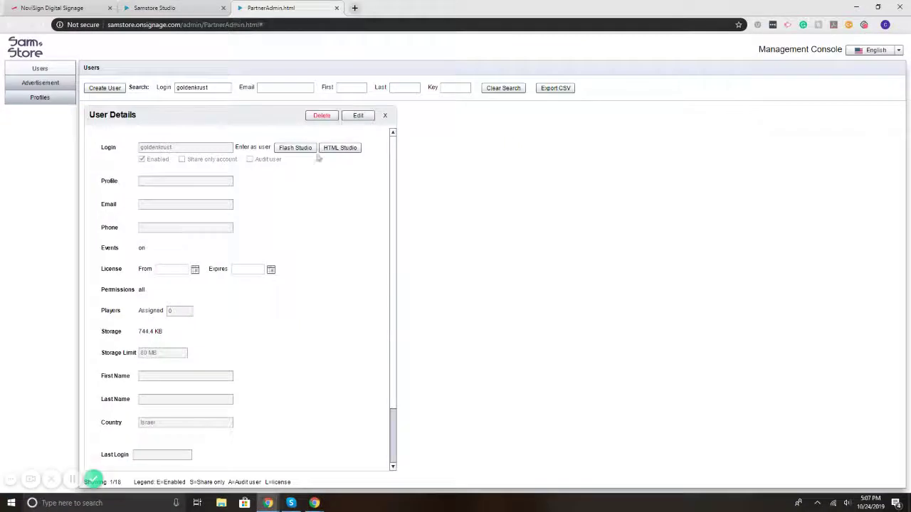
click(385, 116)
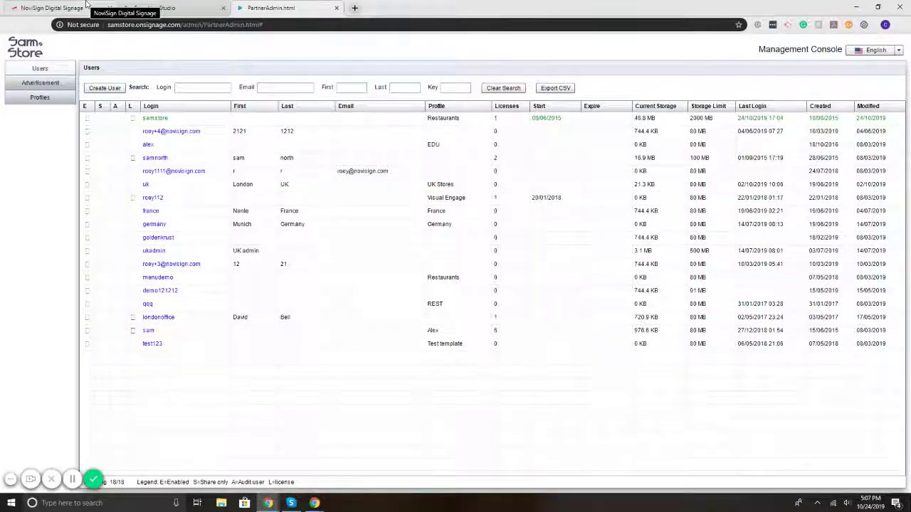
Step: On the NoviSign homepage, choose Start Using NoviSign to begin a free evaluation sign-up
click(86, 4)
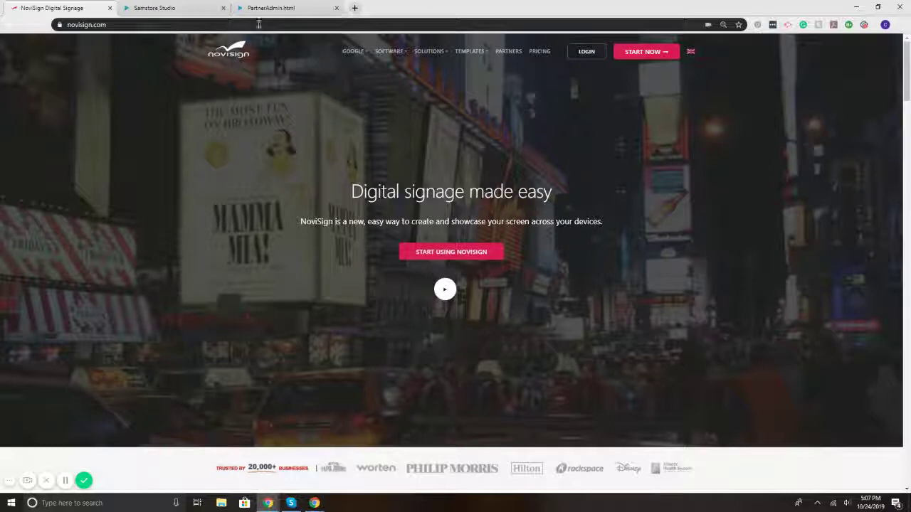
click(456, 257)
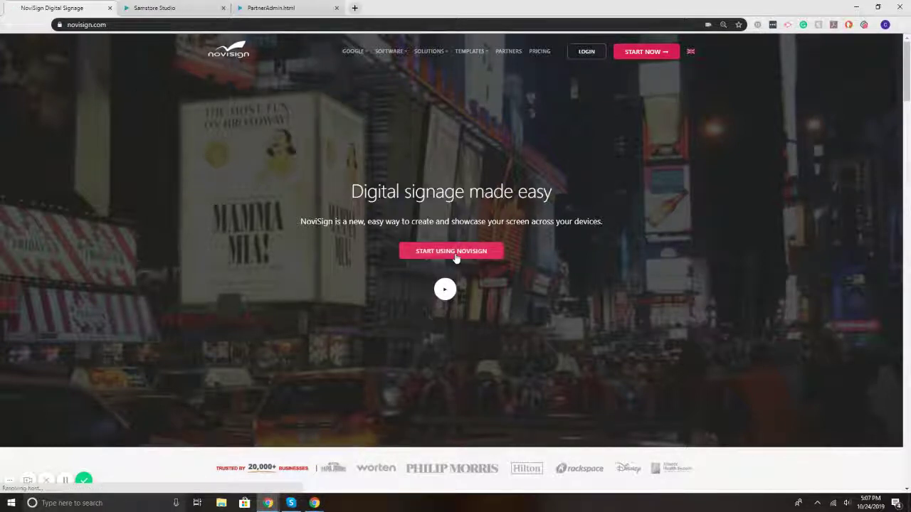